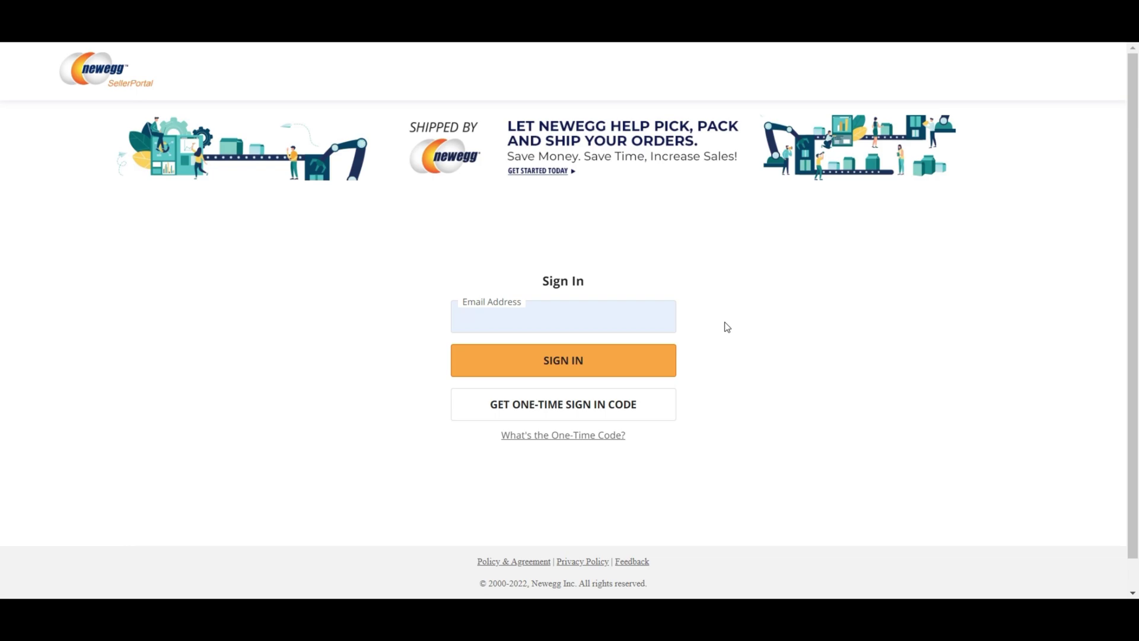
# Sign in with the saved password and go to Items > Batch Update Inventory.
pyautogui.click(564, 362)
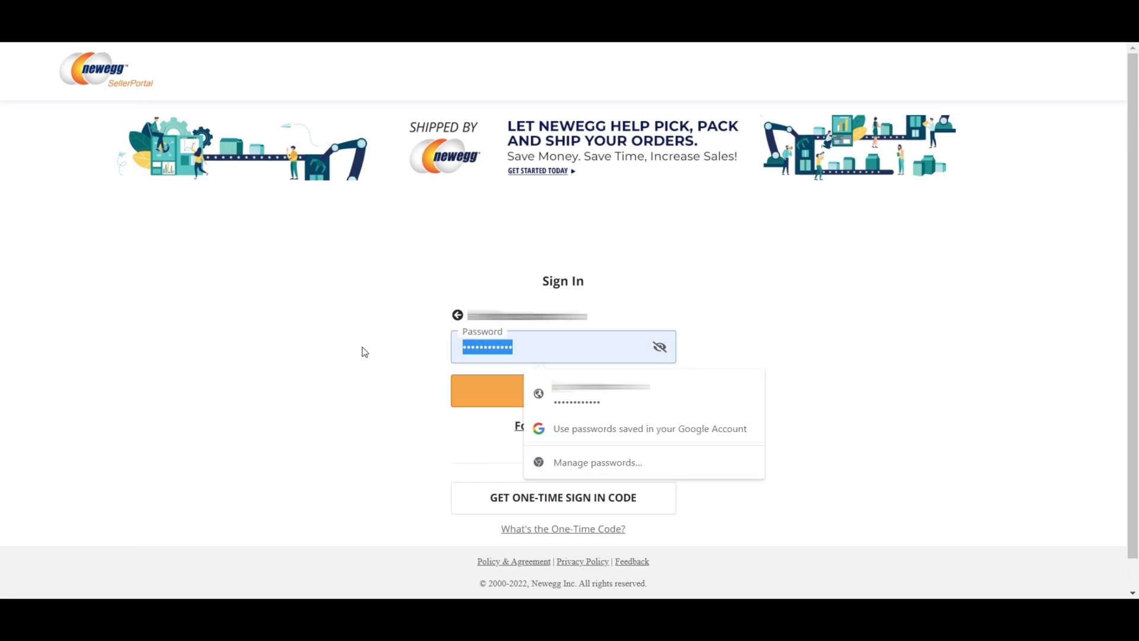
pyautogui.click(561, 399)
pyautogui.click(561, 399)
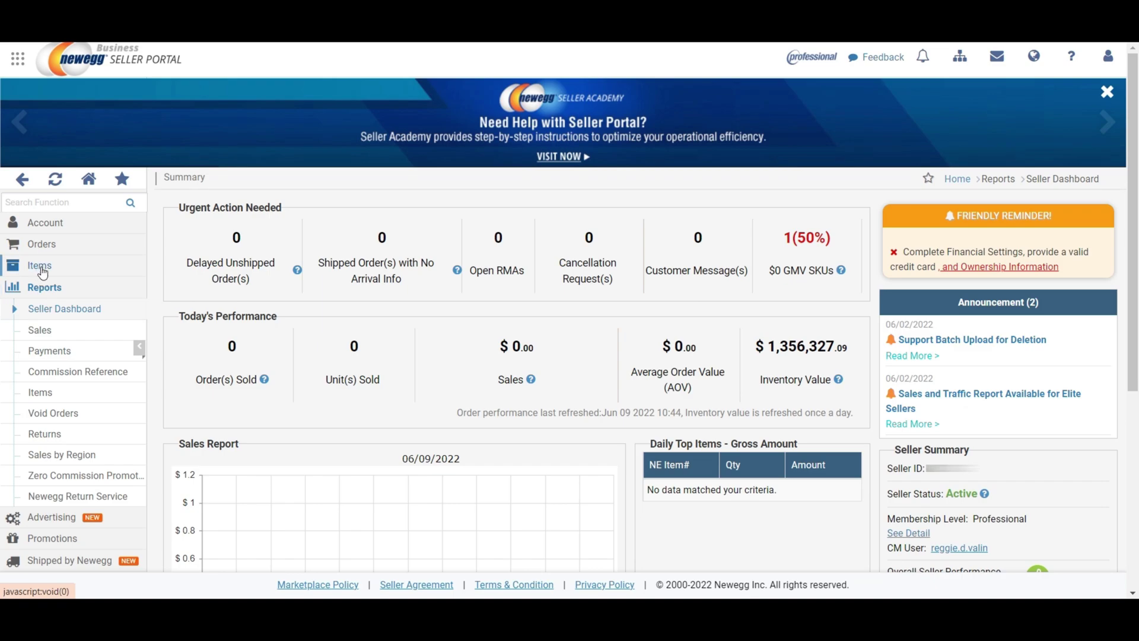
pyautogui.click(42, 272)
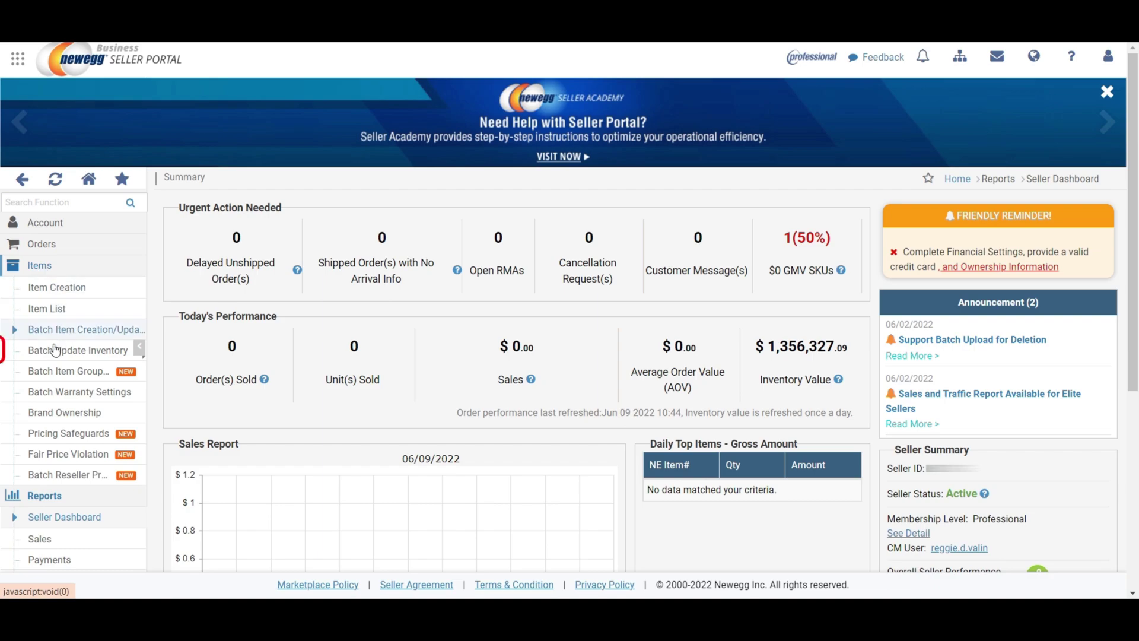
pyautogui.click(95, 351)
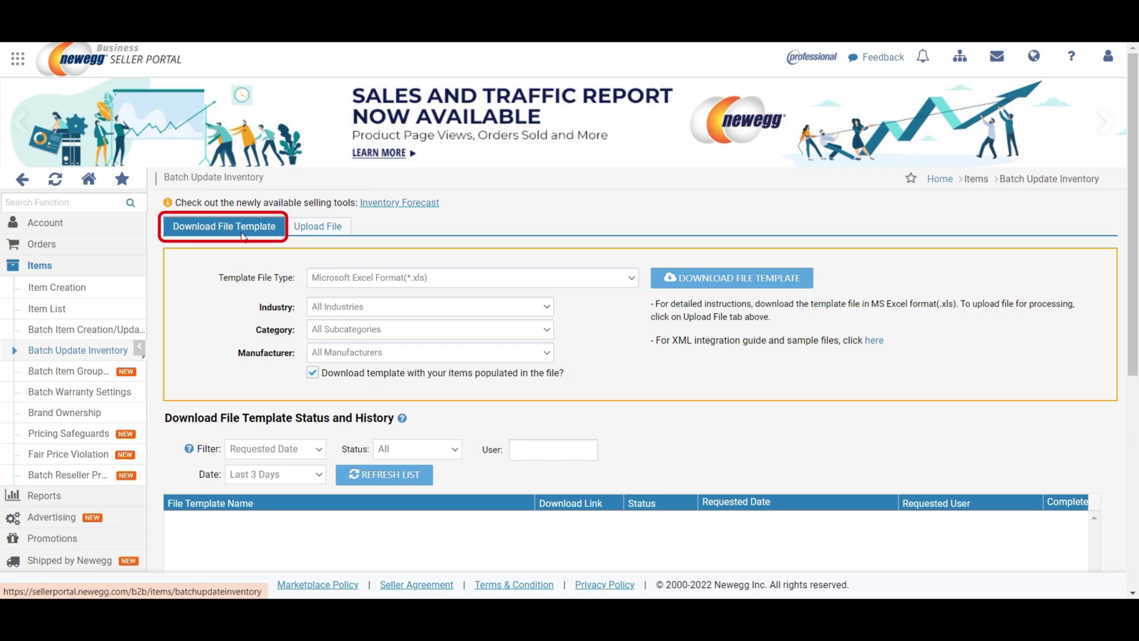
# Request an Excel template for Computer Hardware, 2-in-1 Laptops, with items populated.
pyautogui.click(446, 279)
pyautogui.click(447, 279)
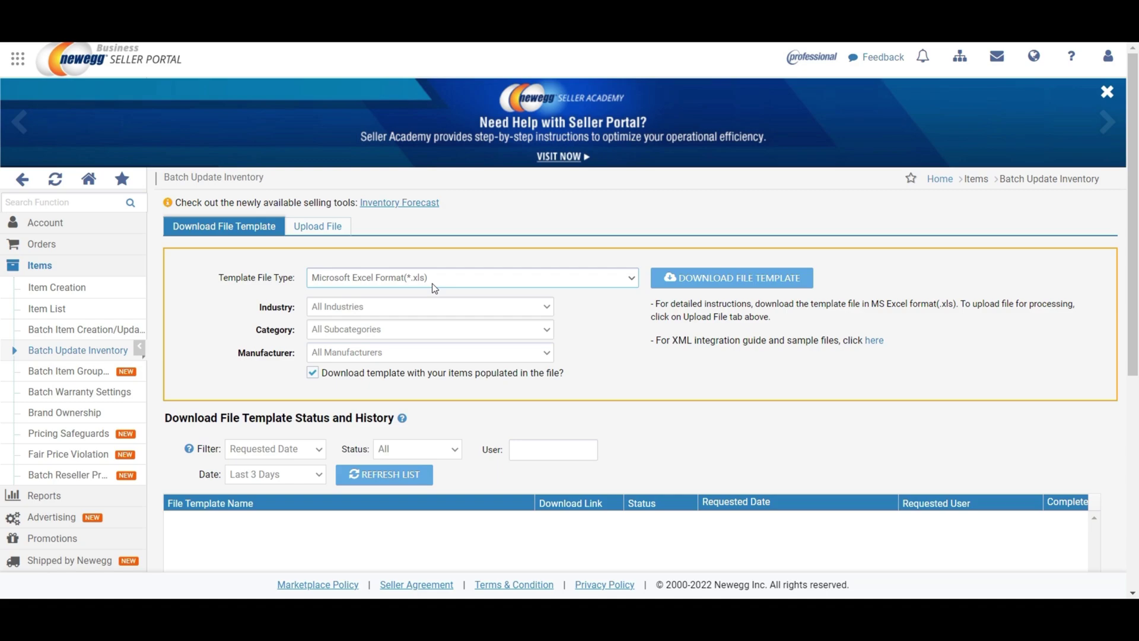
pyautogui.click(343, 312)
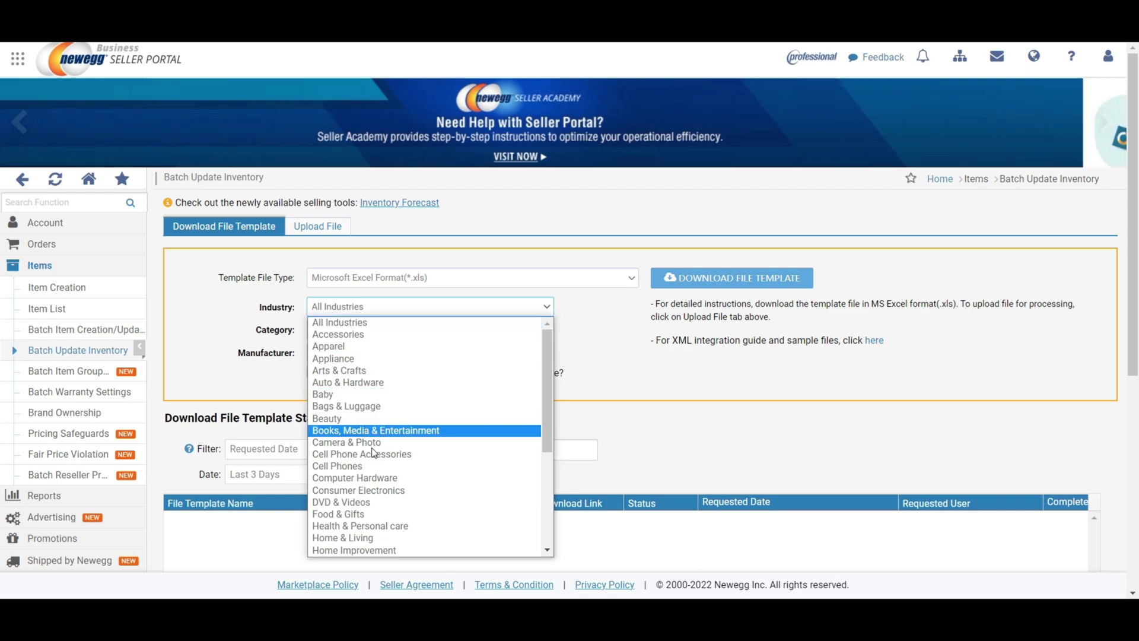
pyautogui.click(342, 478)
pyautogui.click(341, 333)
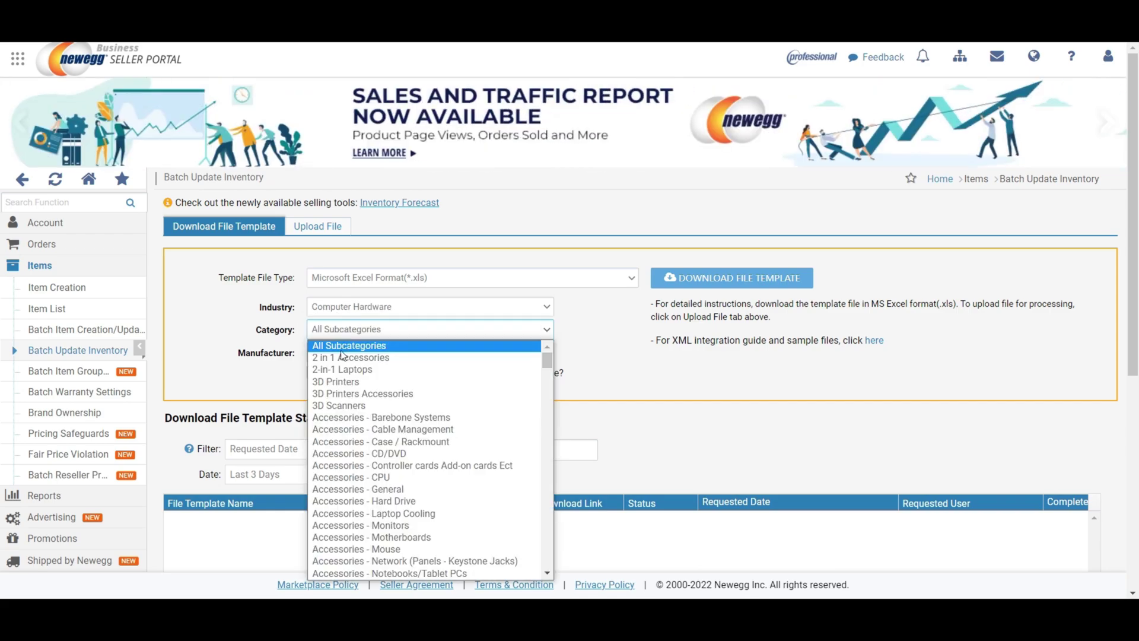
pyautogui.click(351, 369)
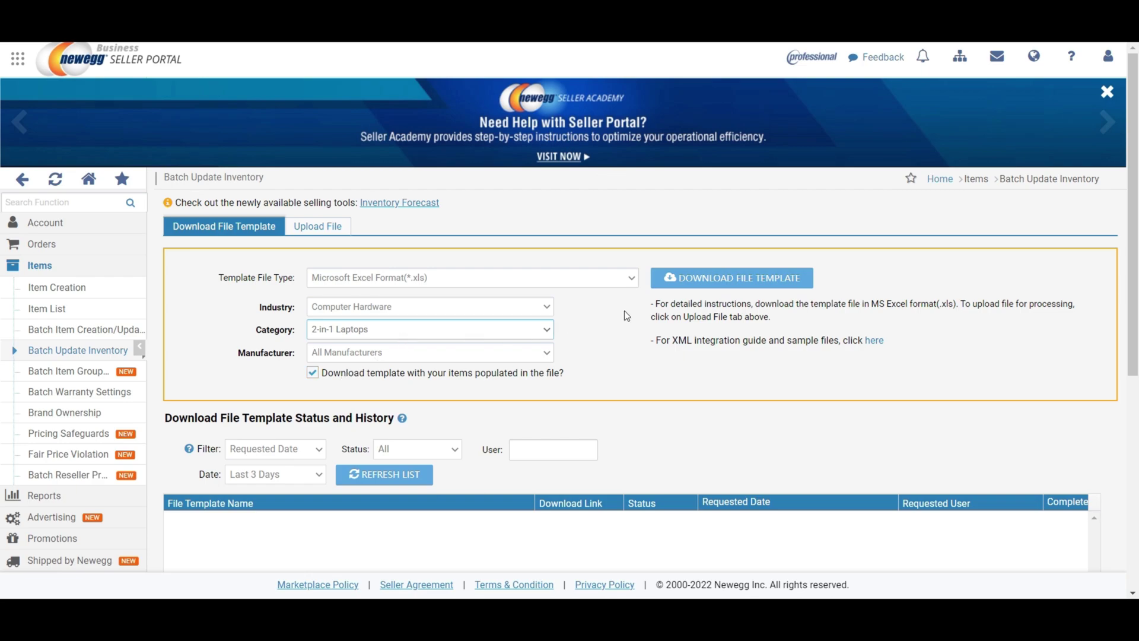
pyautogui.click(731, 286)
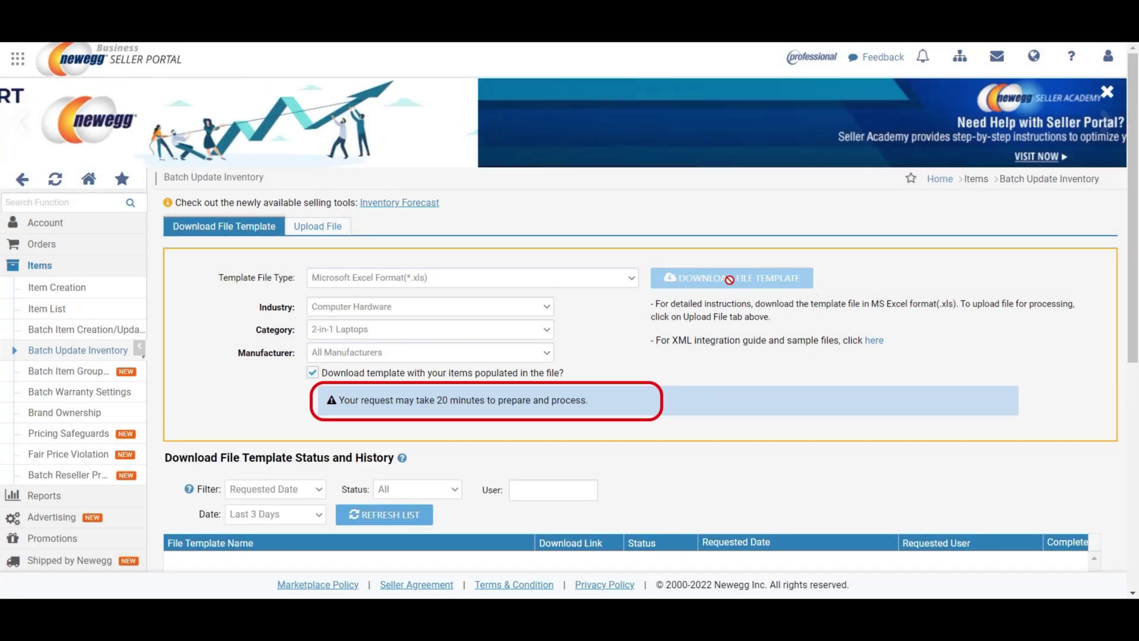
# Refresh the template history and download InventorySnapShot_20220608_054303.zip.
pyautogui.scroll(-3, 351, 257)
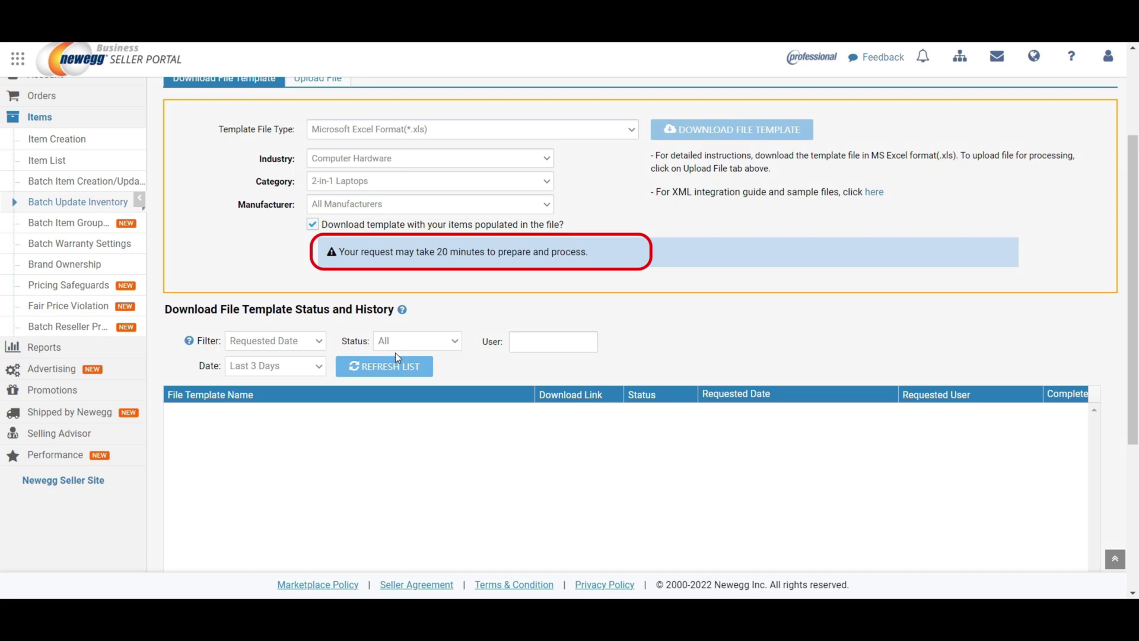
pyautogui.click(377, 368)
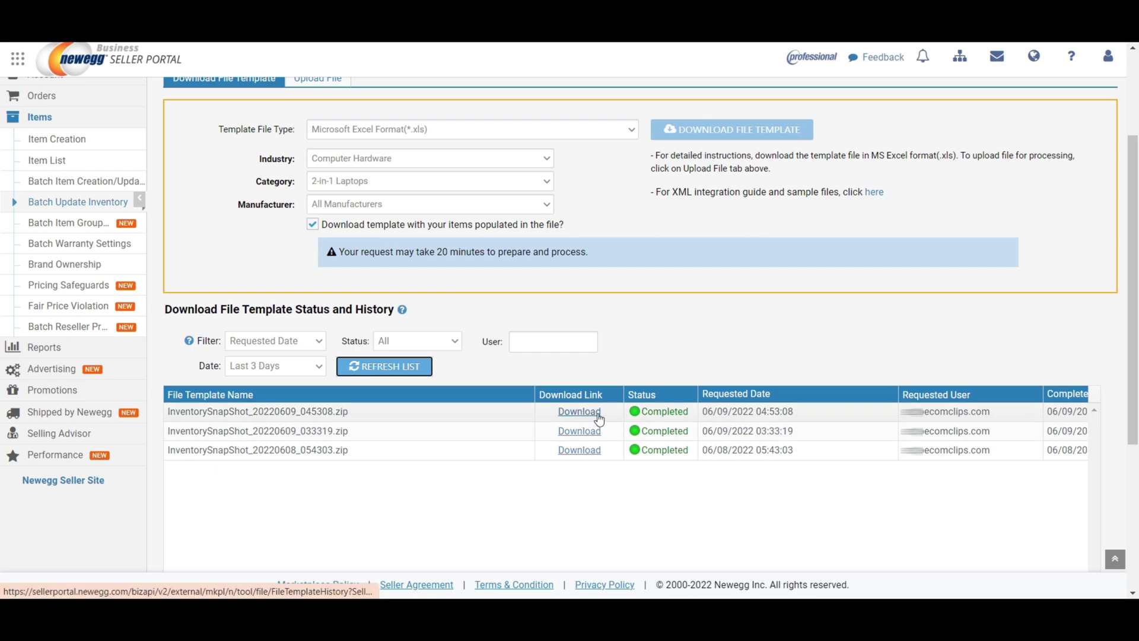
pyautogui.click(581, 450)
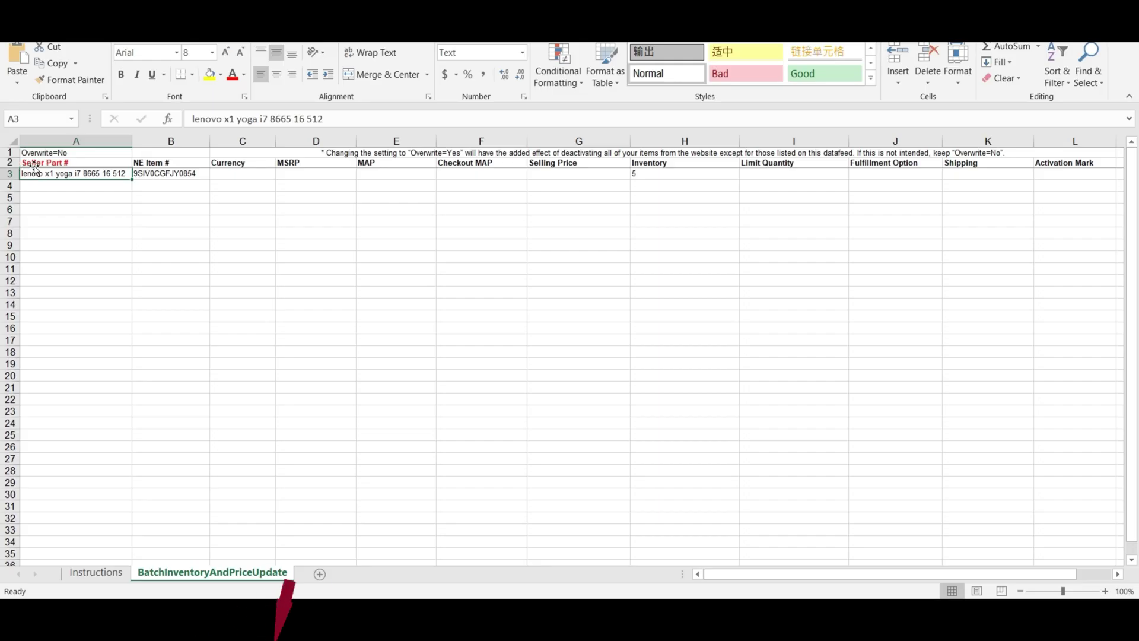
# Check the lenovo x1 yoga row's NE Item # in B3 and Inventory 5 in H3.
pyautogui.click(159, 172)
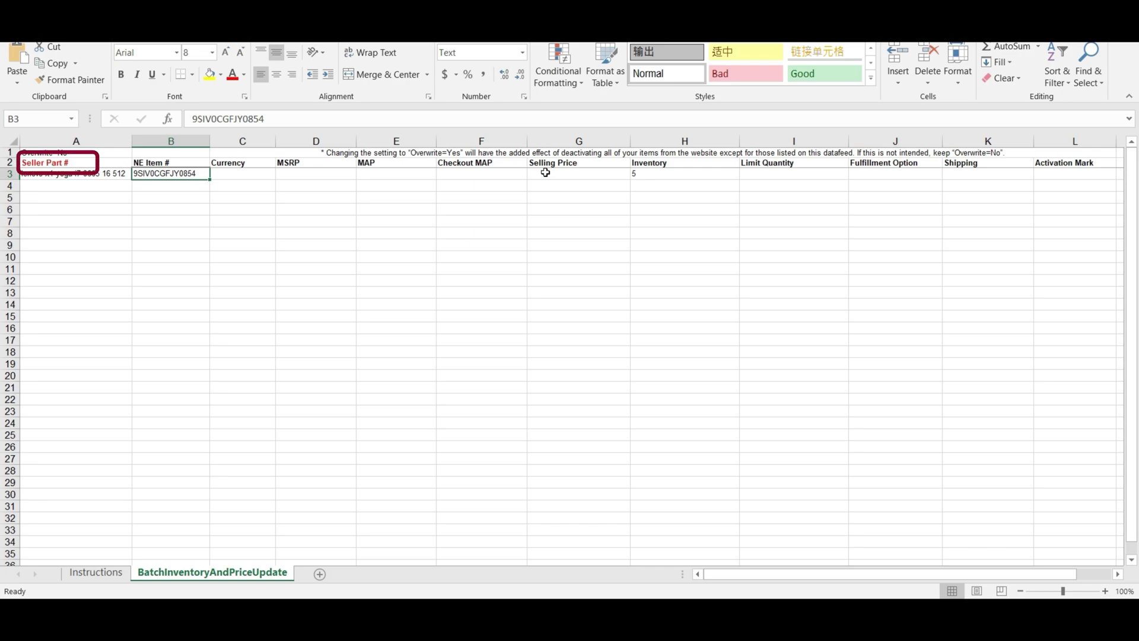
pyautogui.click(643, 173)
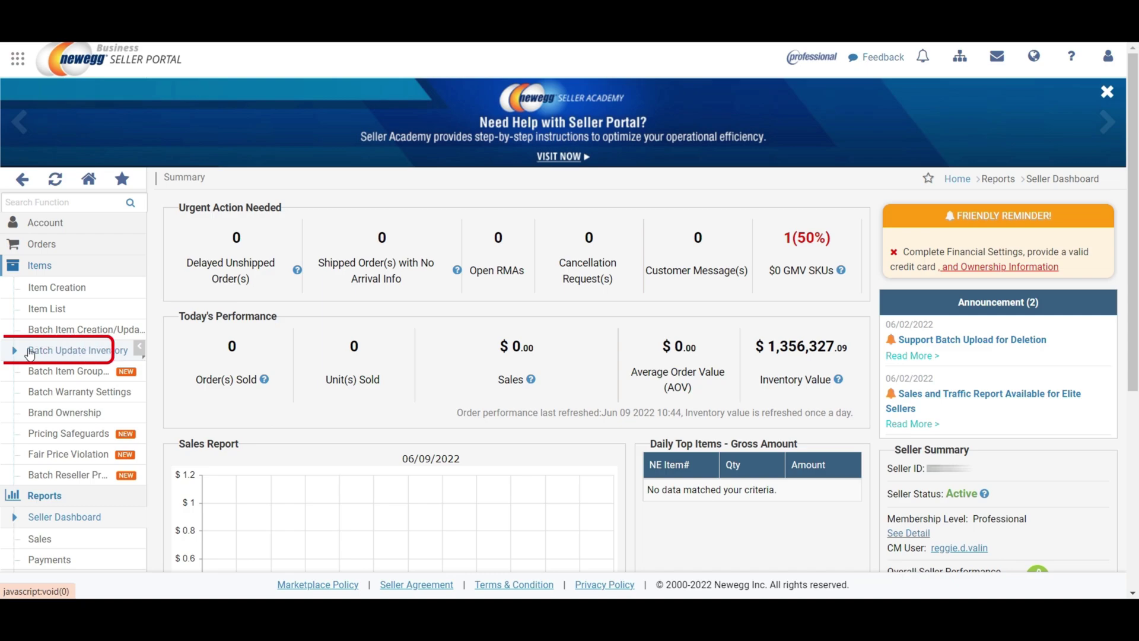
# Upload InventorySnapShot_V0CG_20220608_054303_1_82.xls on the Batch Update Inventory Upload File tab.
pyautogui.click(85, 354)
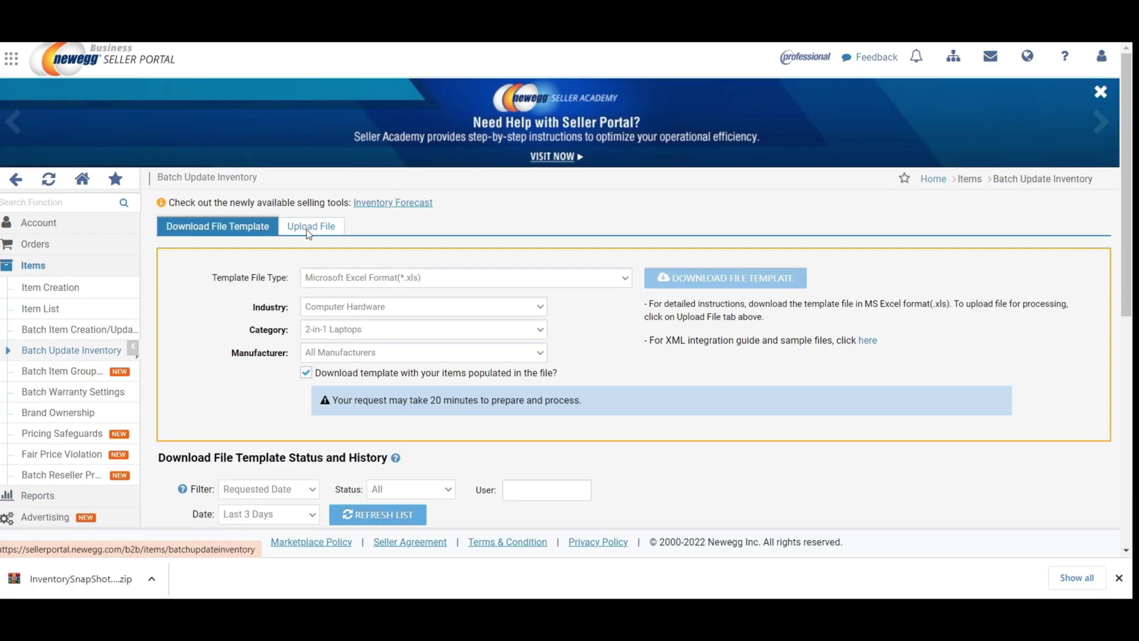
pyautogui.click(308, 232)
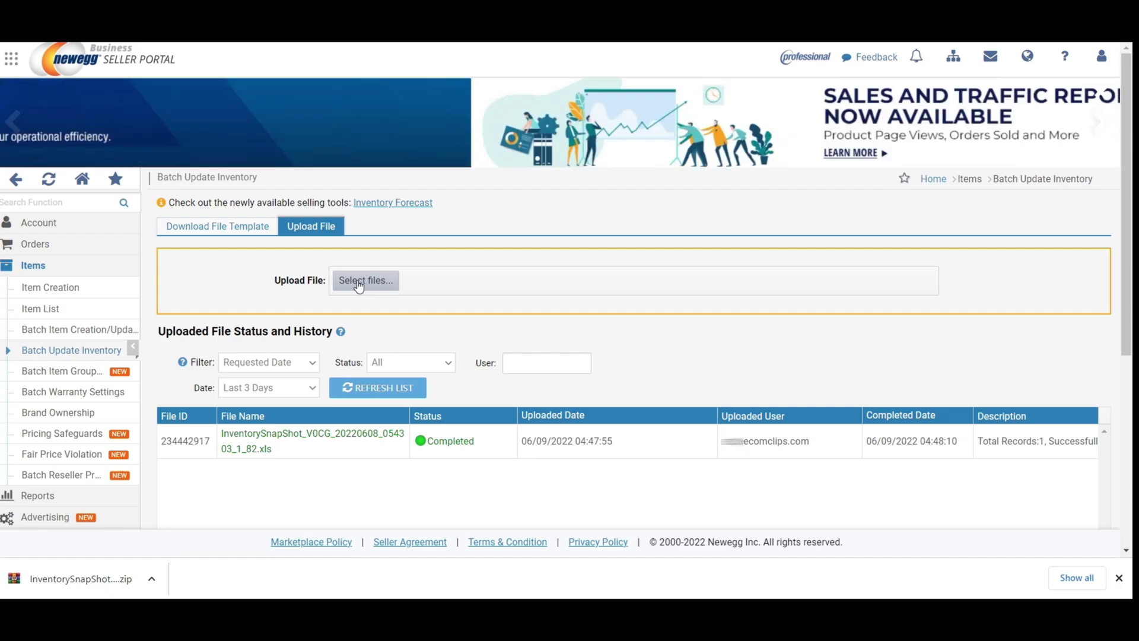
pyautogui.click(363, 283)
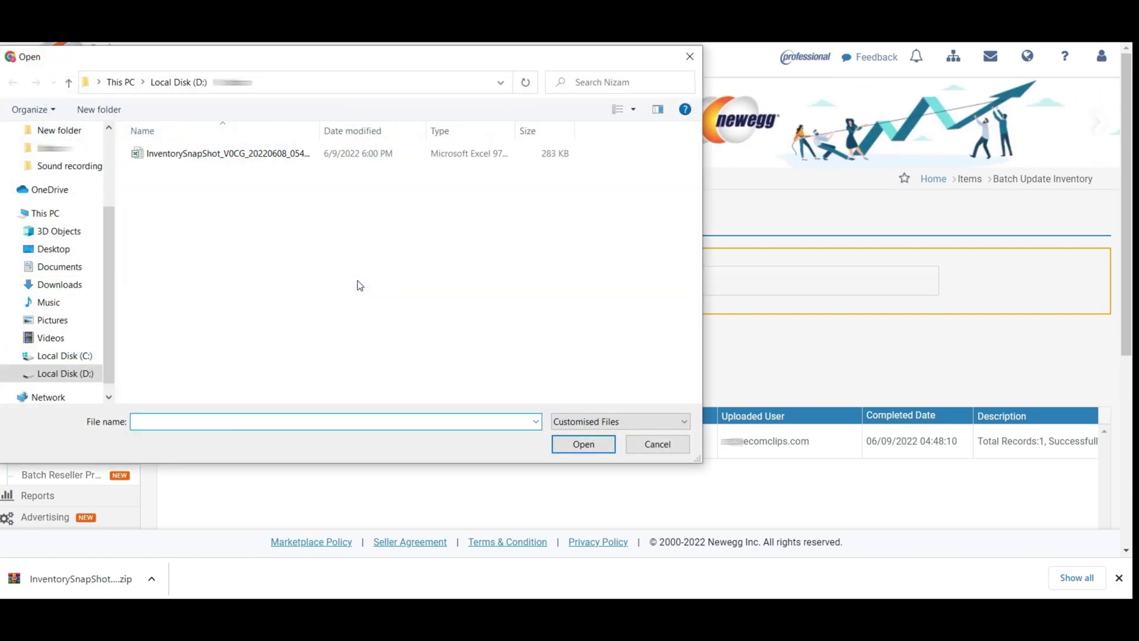
pyautogui.click(198, 155)
pyautogui.click(581, 444)
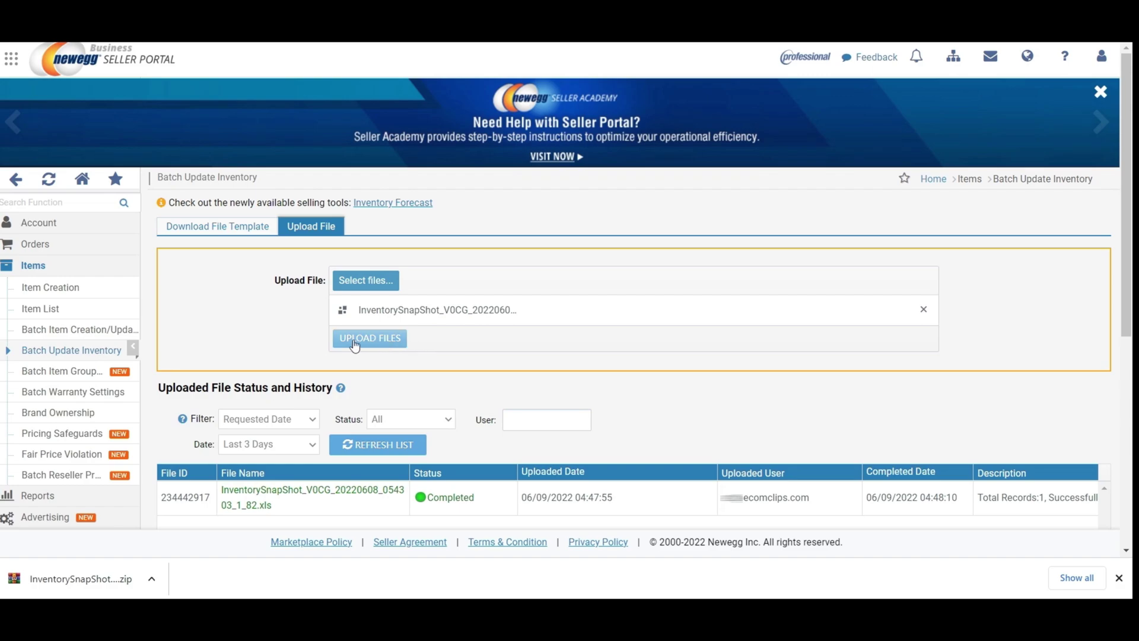
pyautogui.click(360, 339)
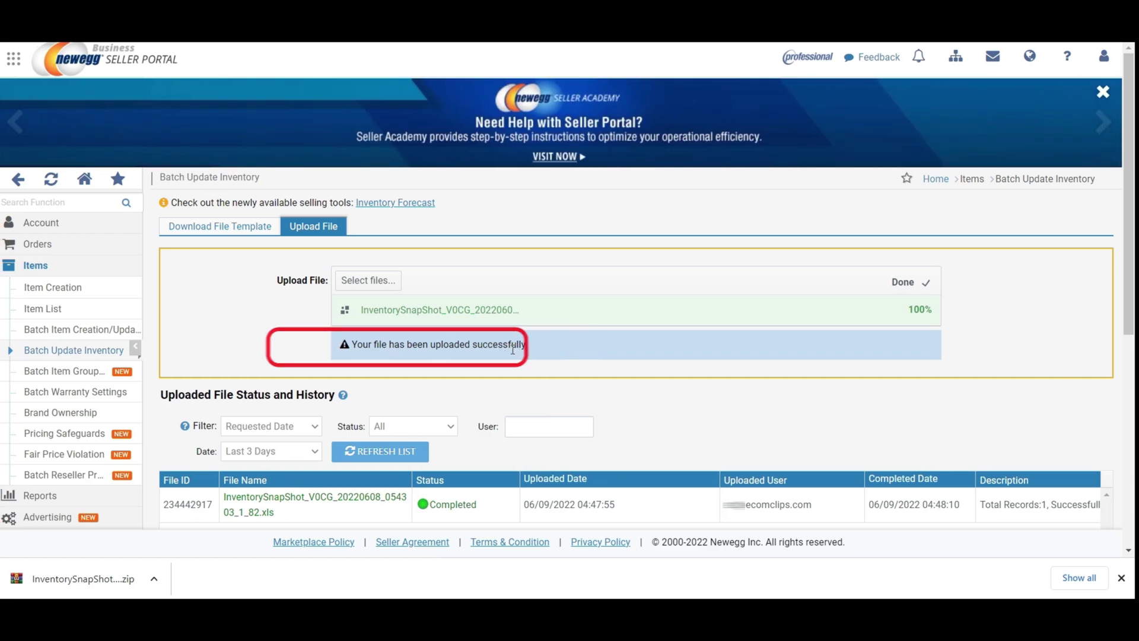
pyautogui.scroll(-3, 513, 350)
# Refresh the upload history until the new upload reads Completed with 1 record processed.
pyautogui.click(371, 305)
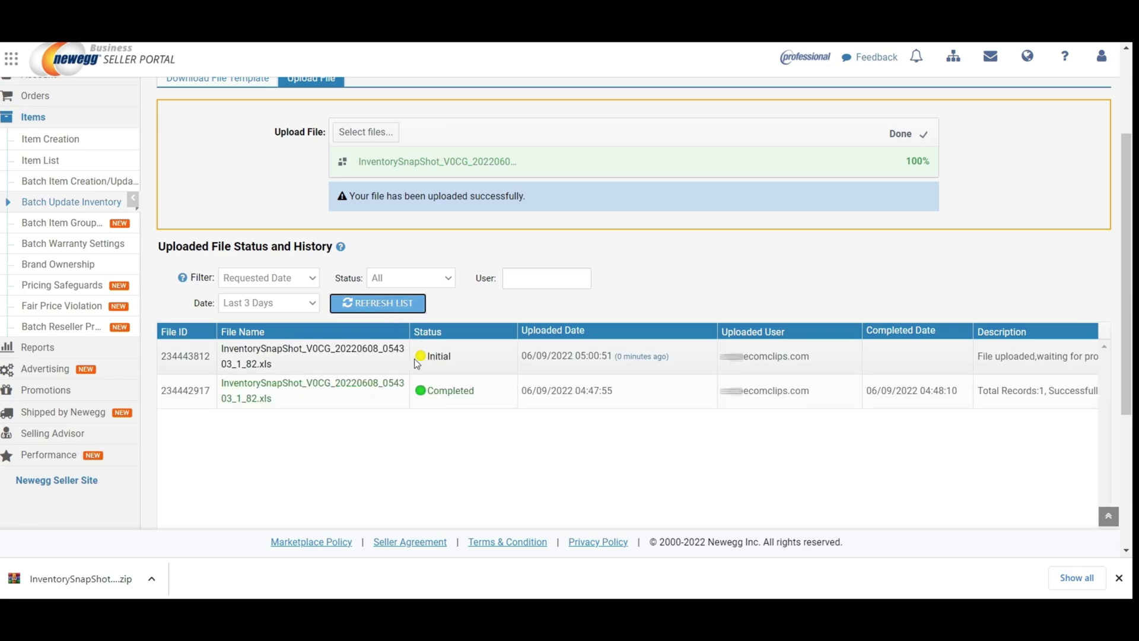
pyautogui.click(367, 308)
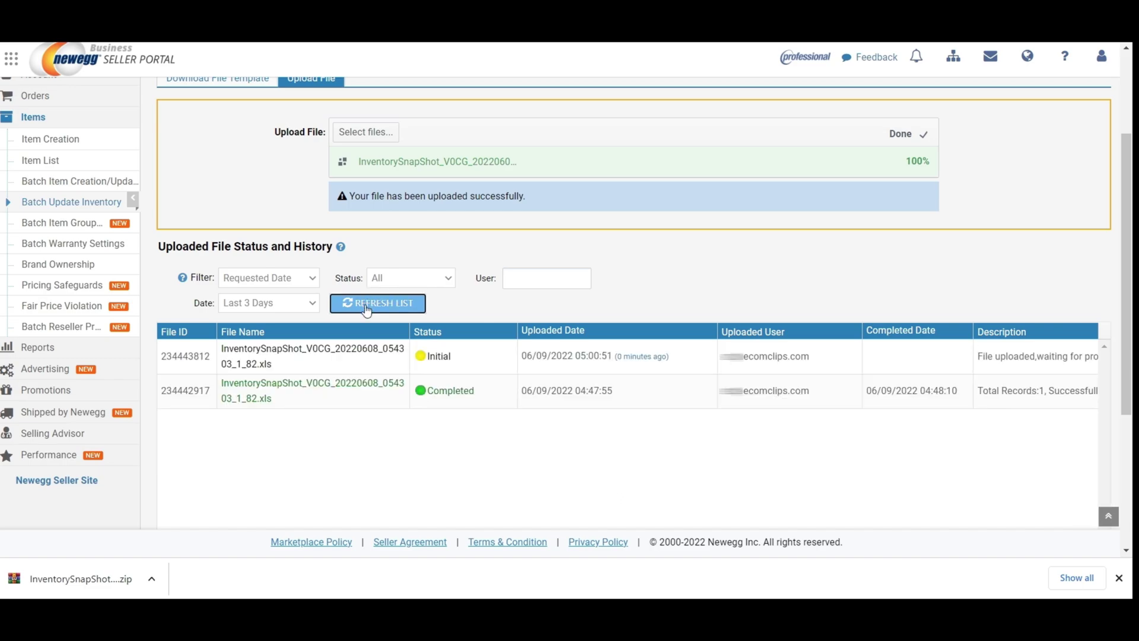
pyautogui.click(367, 308)
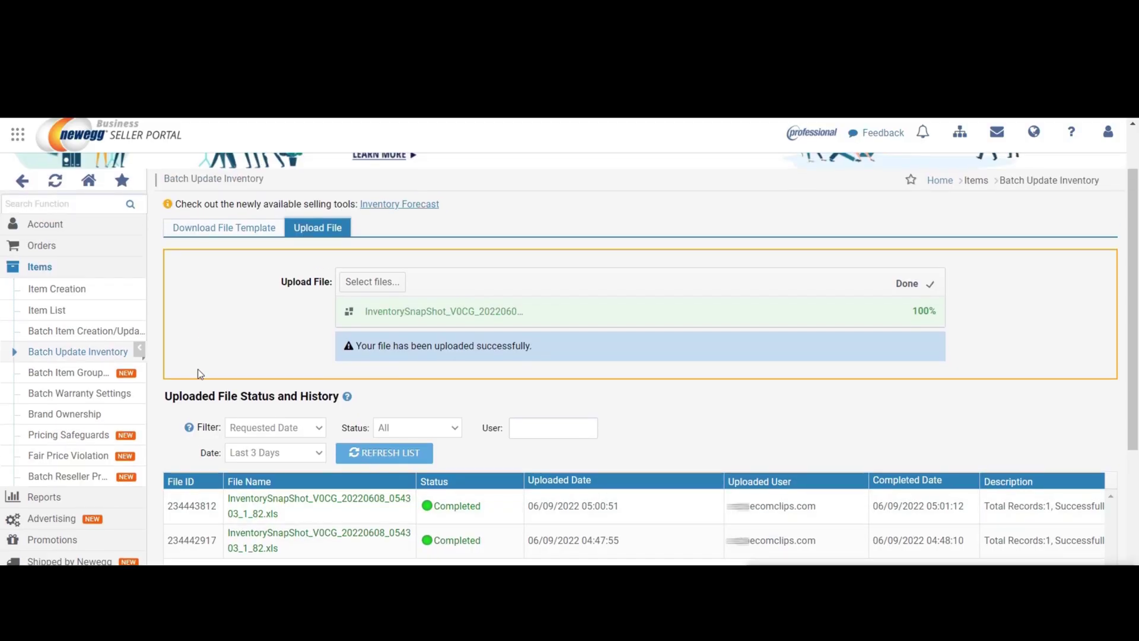
# Search the Item List for the Seller Part # from cell A3, showing quantity 5.
pyautogui.click(48, 310)
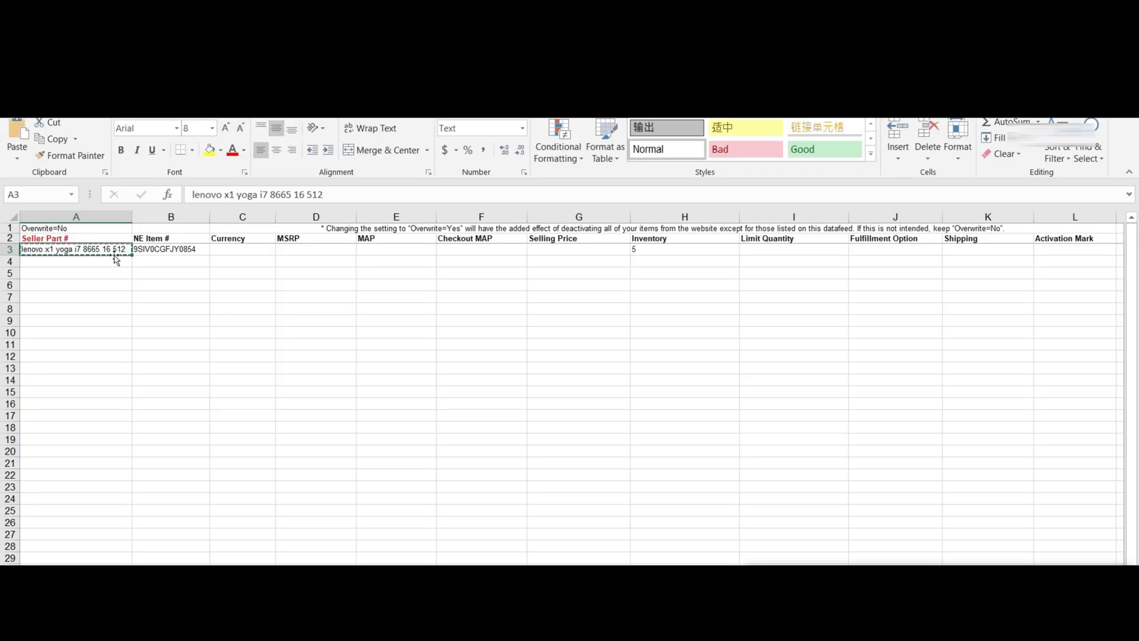
pyautogui.click(92, 249)
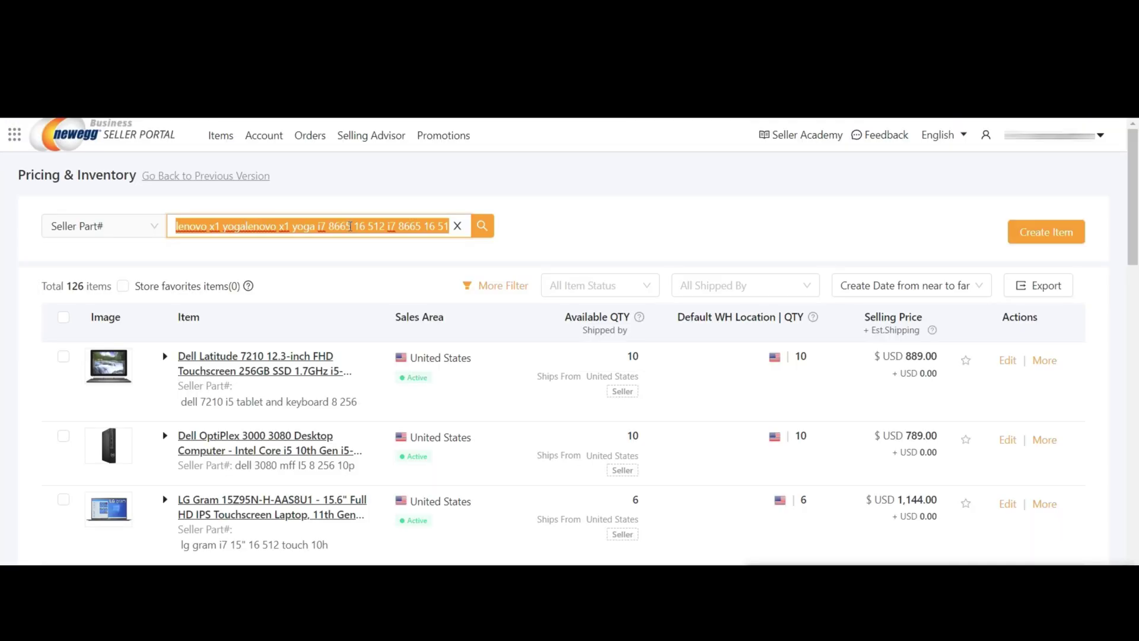
pyautogui.press('BackSpace')
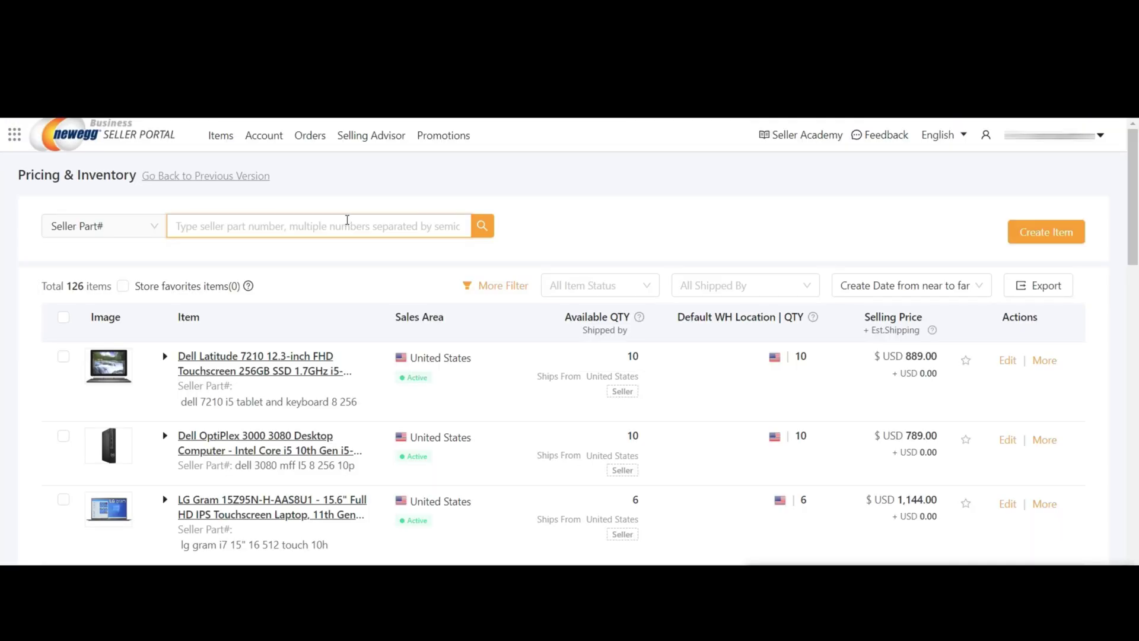
pyautogui.hotkey('ctrl', 'v')
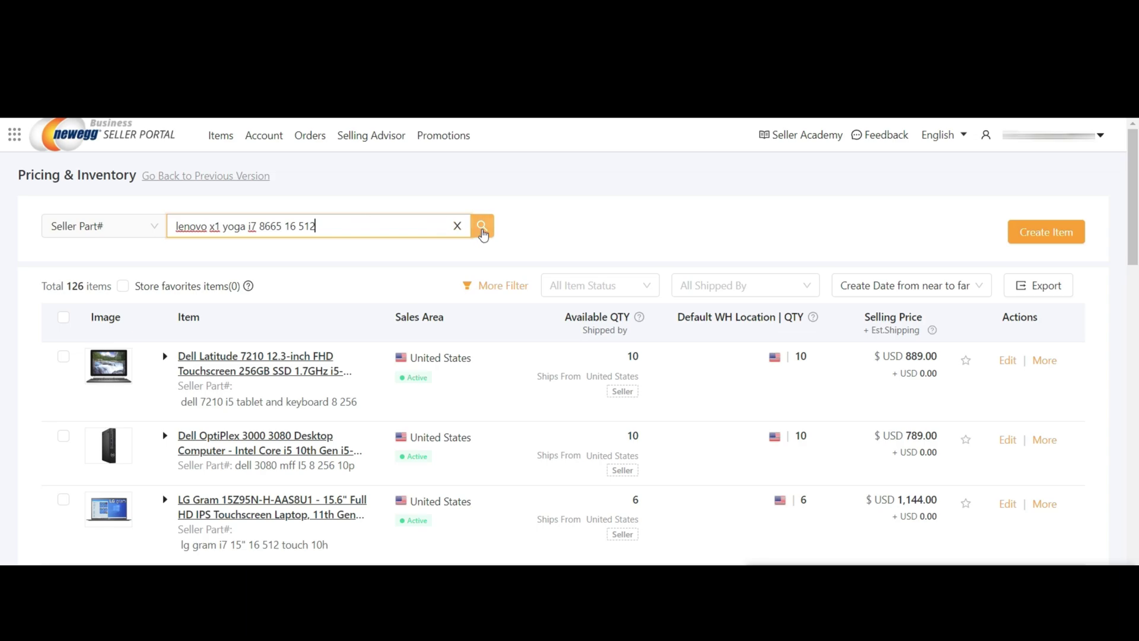
pyautogui.click(483, 232)
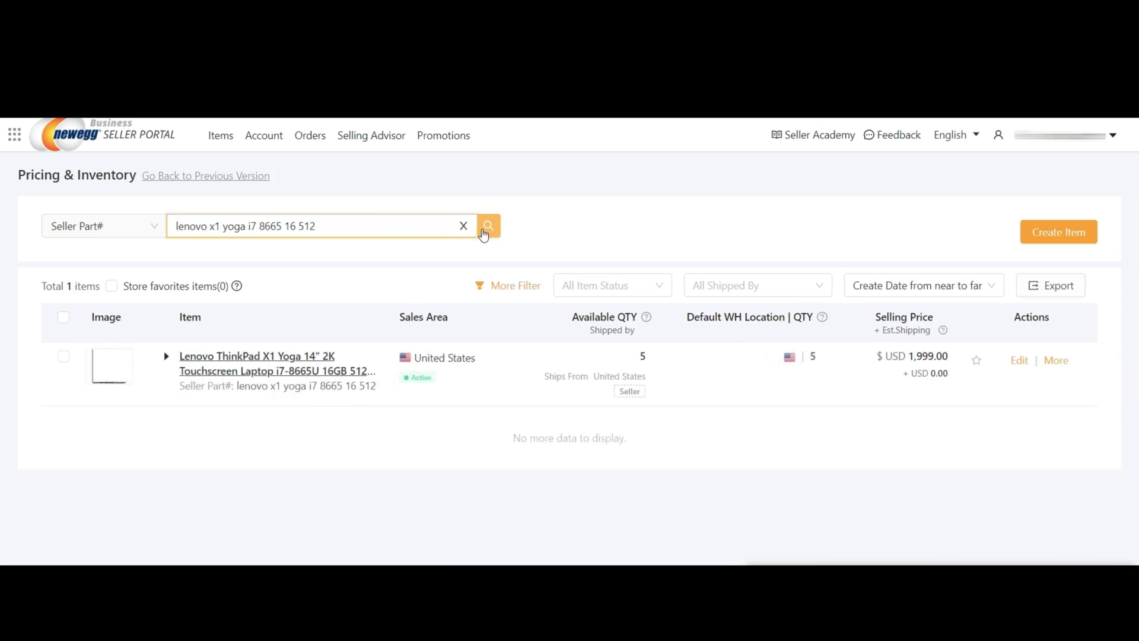